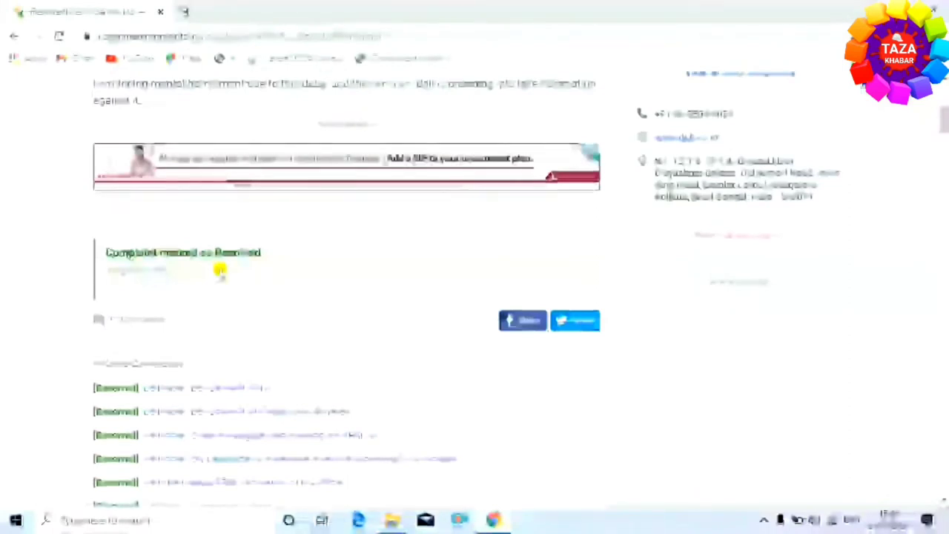
Open the site's user login form and go to the registration of a new account
scroll(275, 307, up, 4)
scroll(328, 307, down, 3)
scroll(335, 306, down, 1)
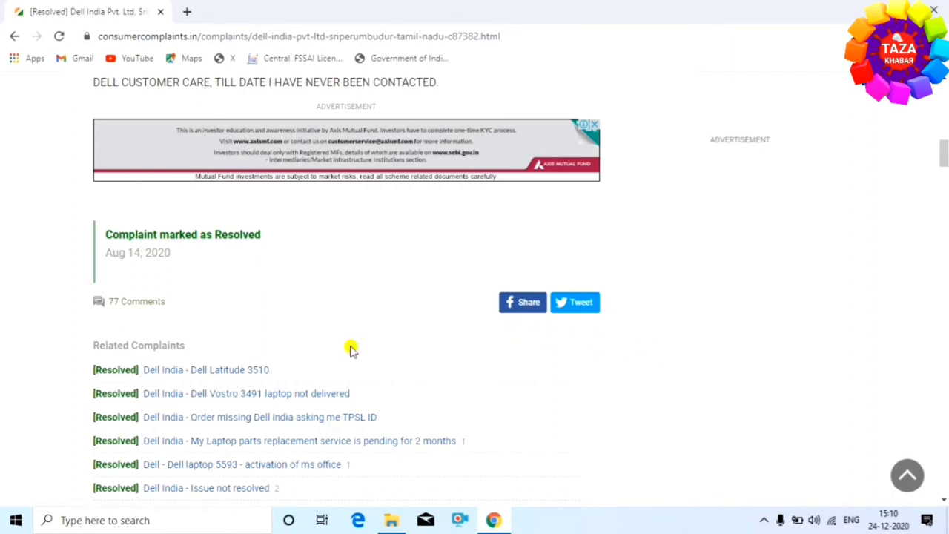
scroll(371, 337, up, 20)
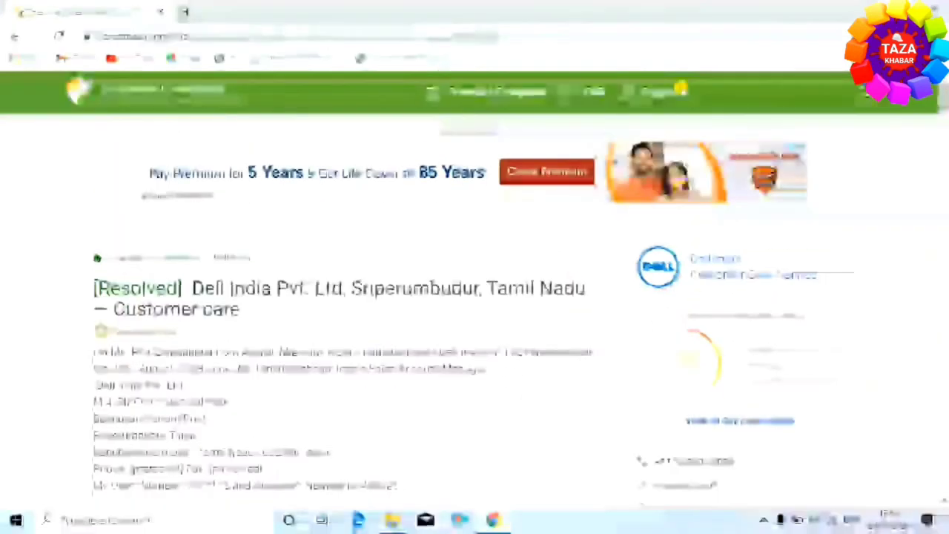
click(659, 93)
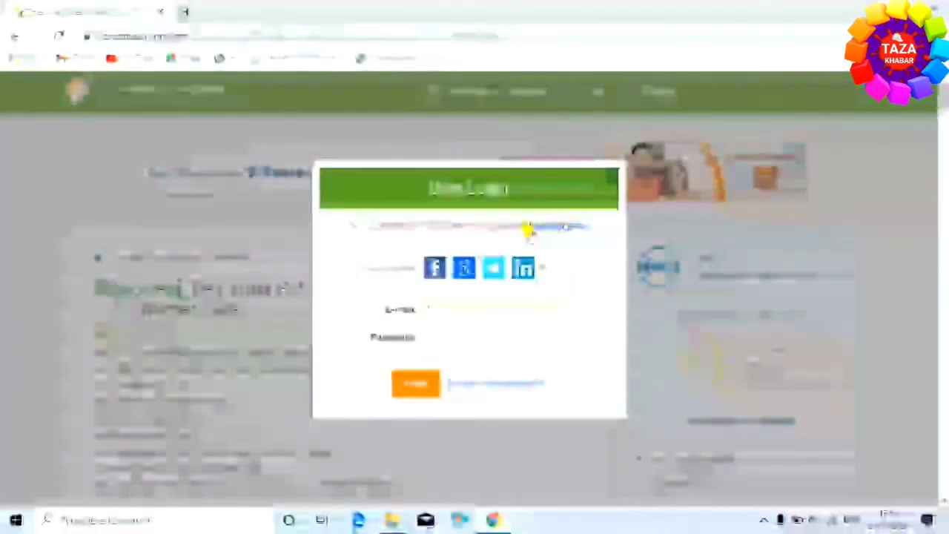
click(555, 228)
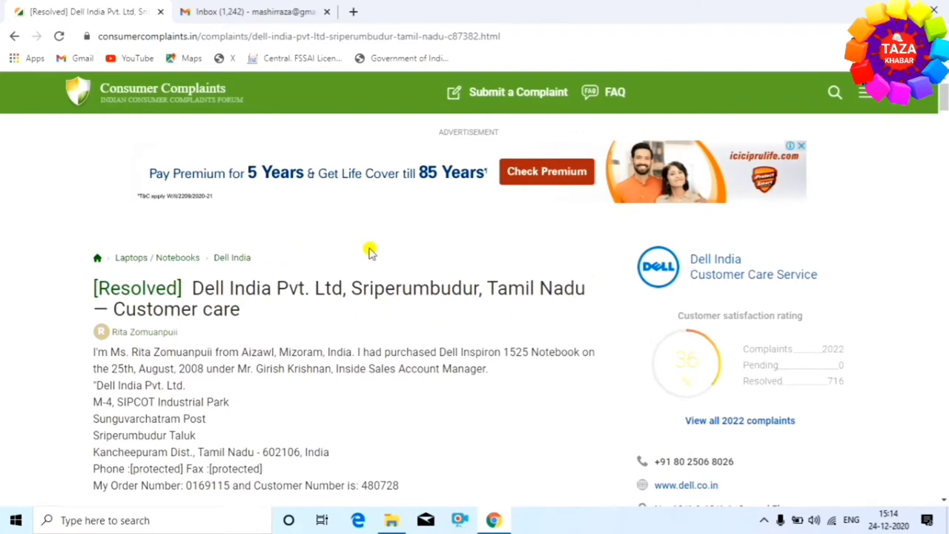
Open the complaint registration form for submitting a new complaint
scroll(449, 276, down, 2)
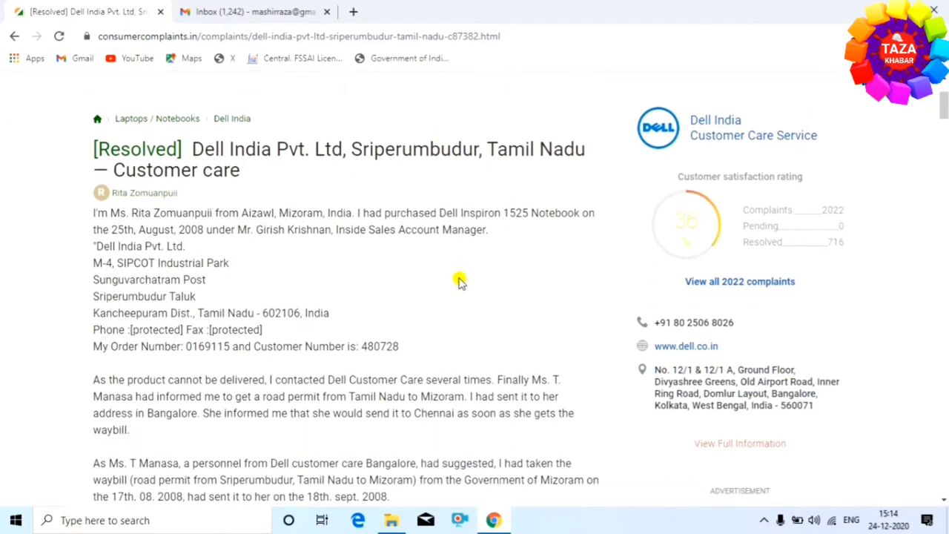
scroll(452, 278, up, 2)
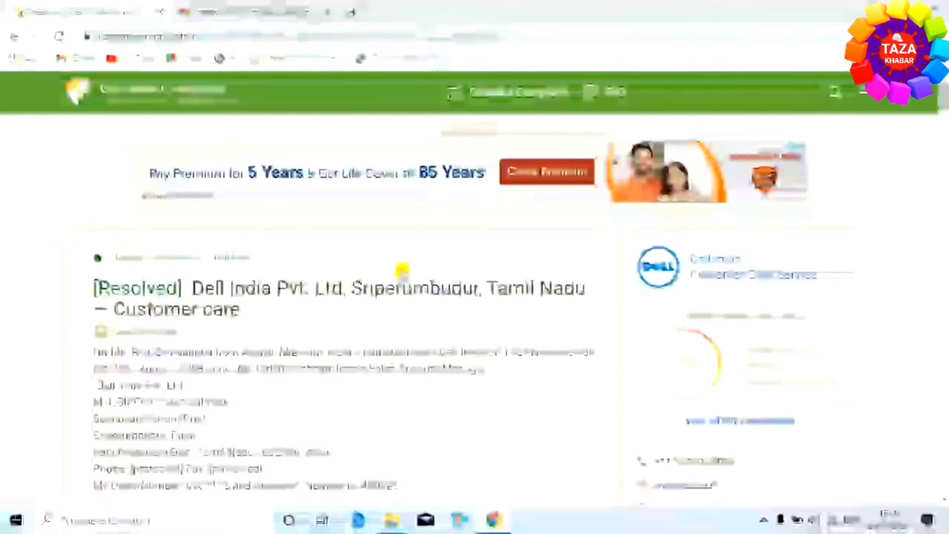
click(508, 96)
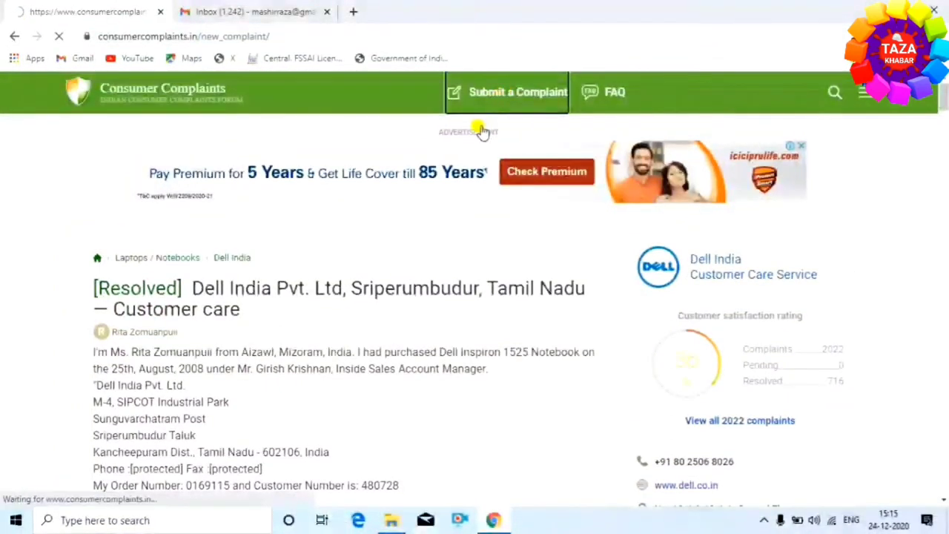
mouse_move(329, 227)
scroll(333, 229, down, 1)
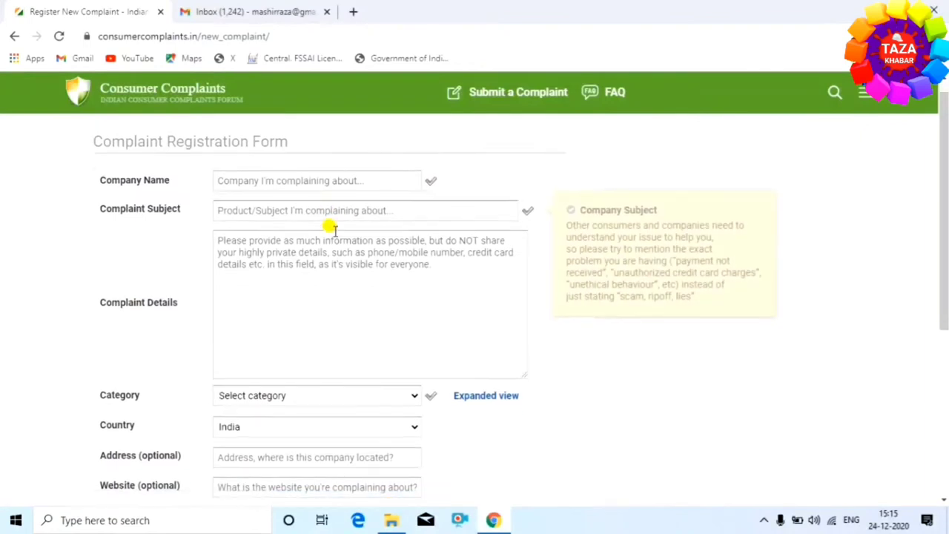
scroll(333, 230, down, 1)
scroll(332, 231, up, 1)
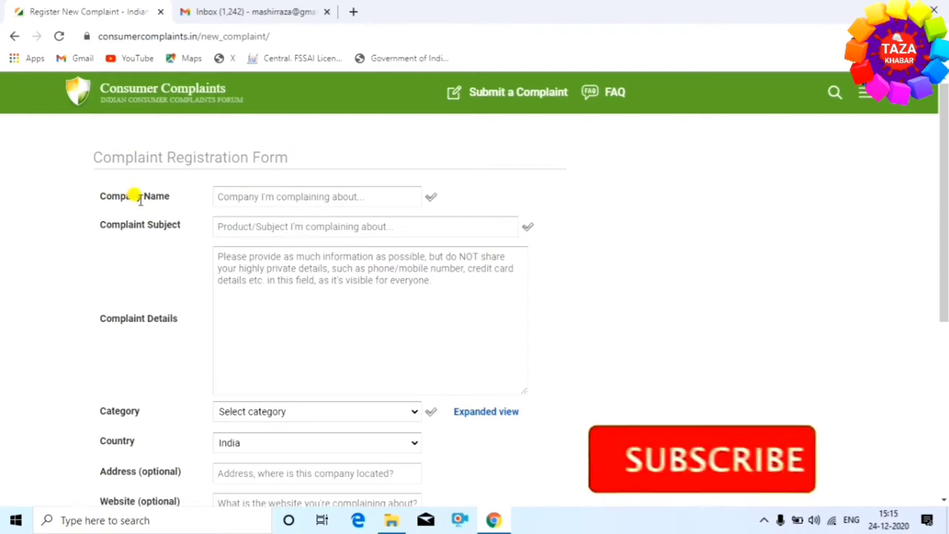
Set the complaint's company name to the suggested entry Dell India
click(252, 197)
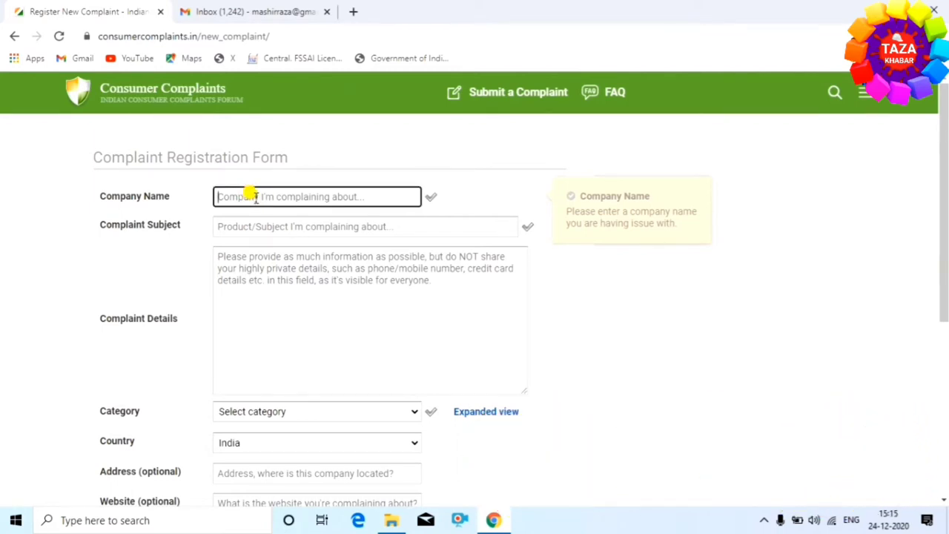
text(da)
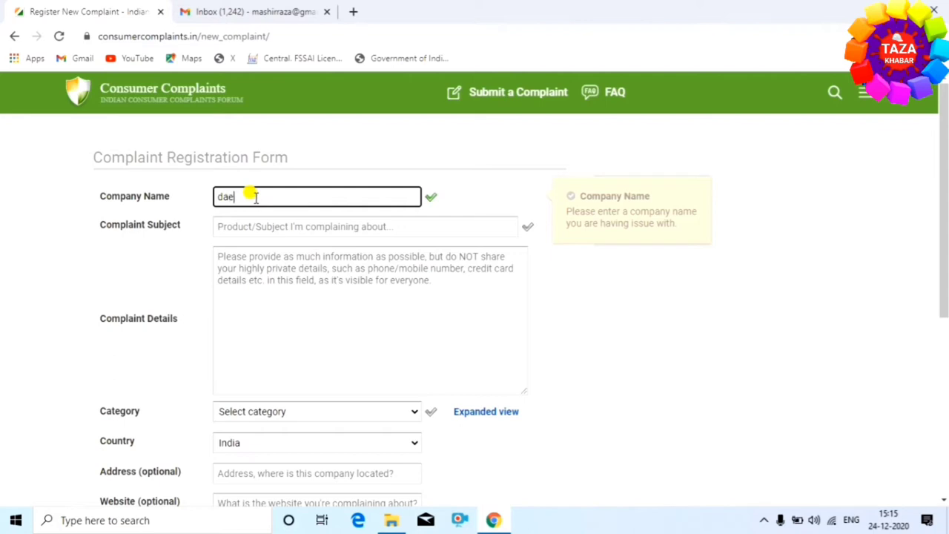
text(e)
key(BackSpace)
key(BackSpace)
text(ell)
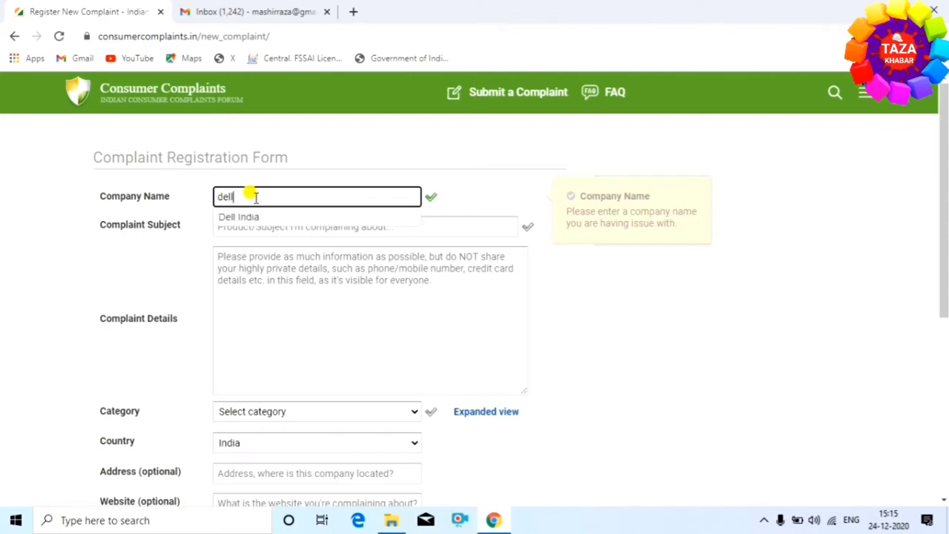
click(250, 217)
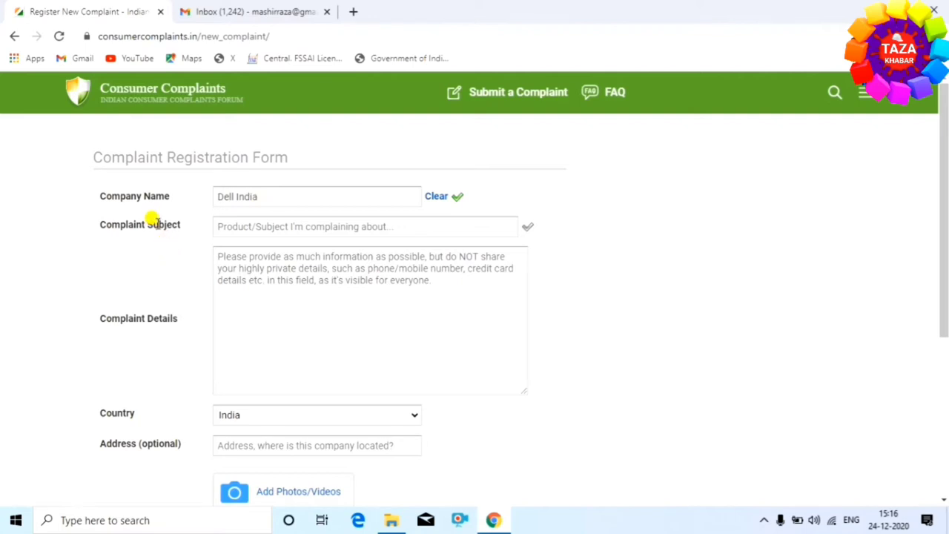
Enter "dell key bord kharab tha" as the complaint subject
click(247, 228)
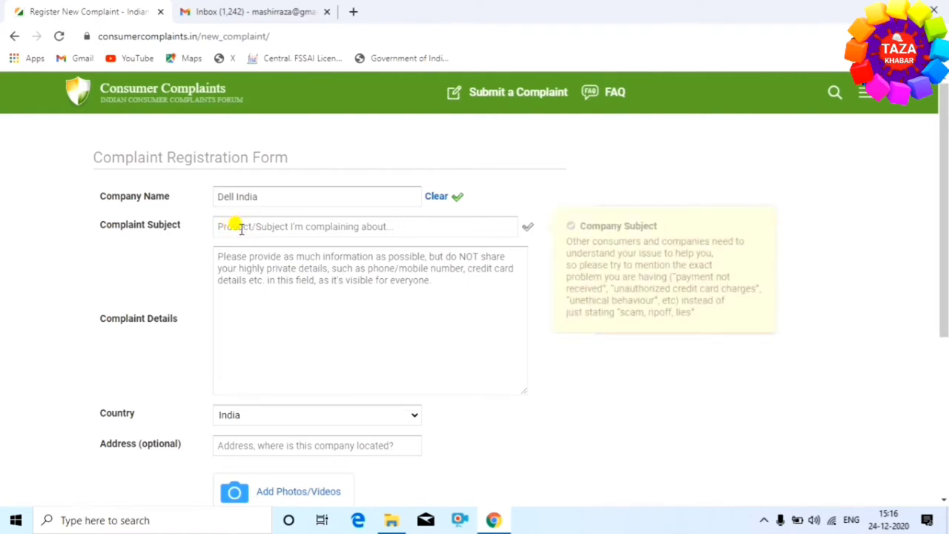
text(dell key bord kharab tha)
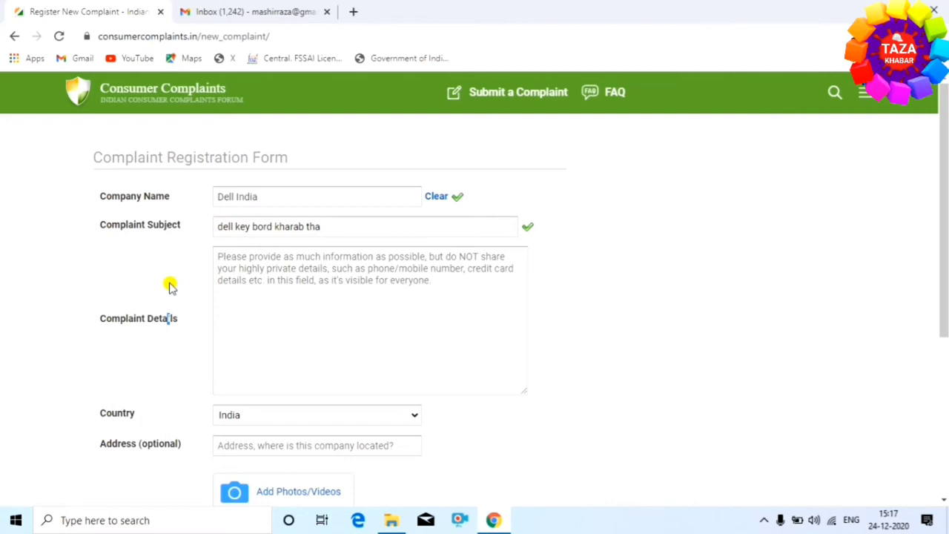
click(231, 229)
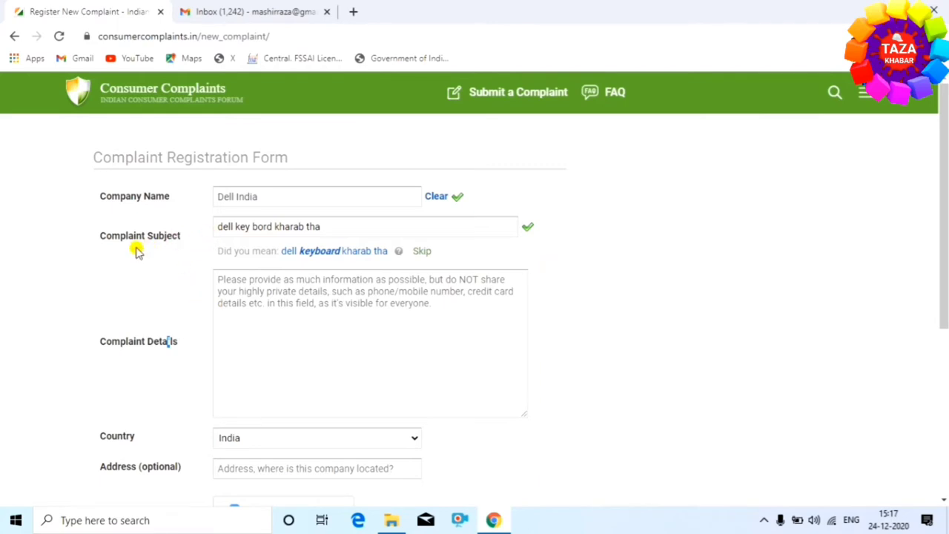
mouse_move(333, 229)
mouse_move(217, 290)
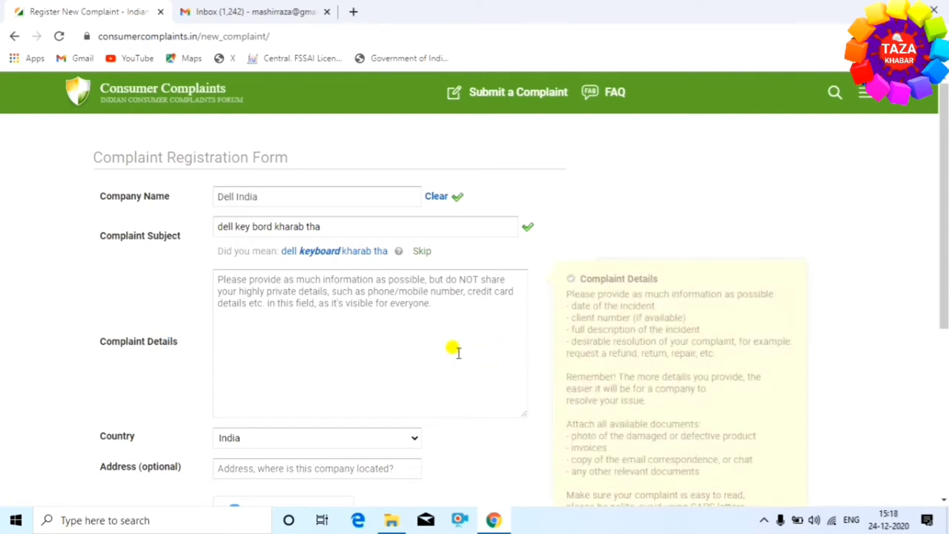
Fill in the complaint details, including the complainant's e-mail address and mobile number
scroll(446, 347, down, 1)
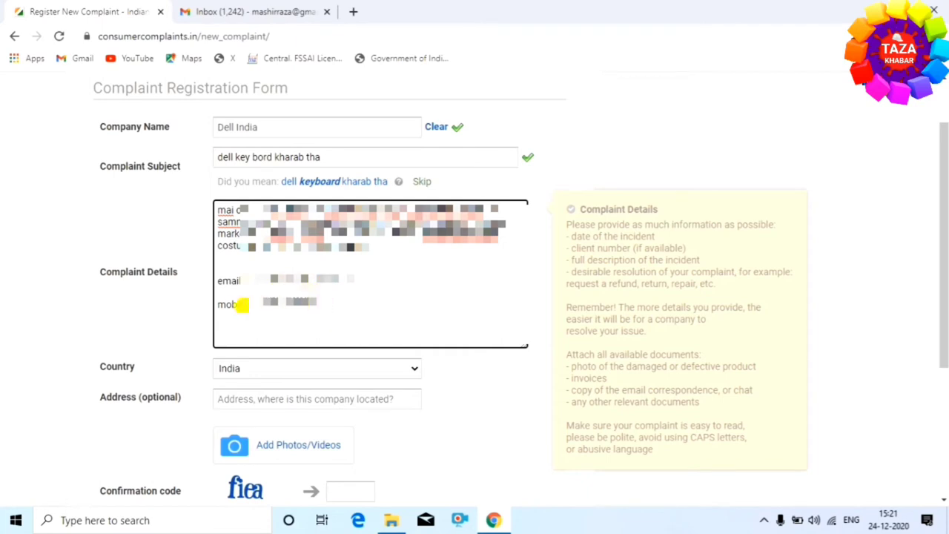
scroll(350, 312, down, 1)
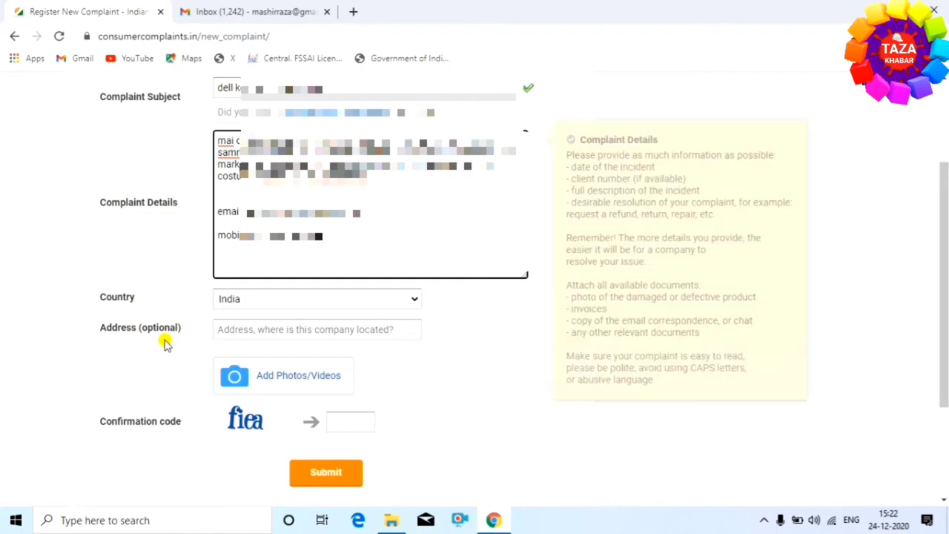
scroll(261, 320, down, 1)
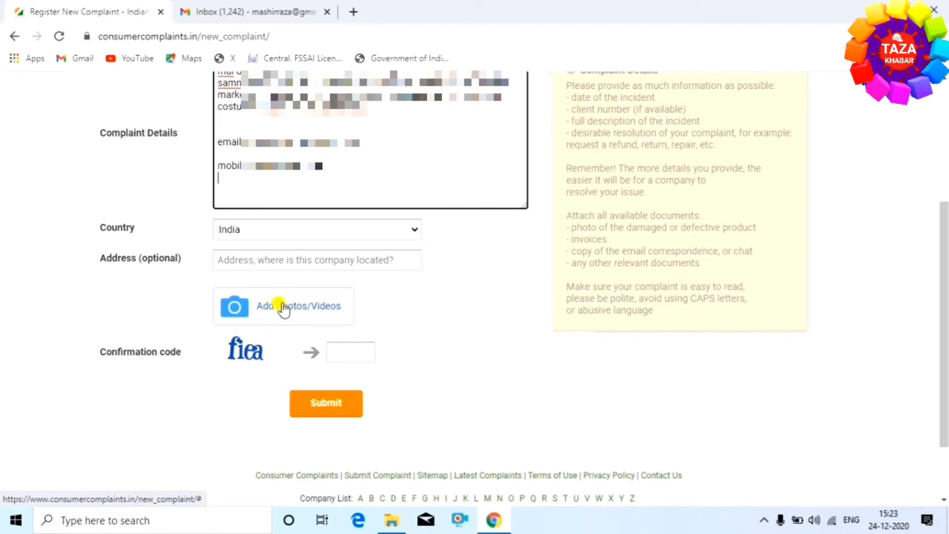
Attach a photo to the complaint, fill in the confirmation code and try to submit the form
click(286, 308)
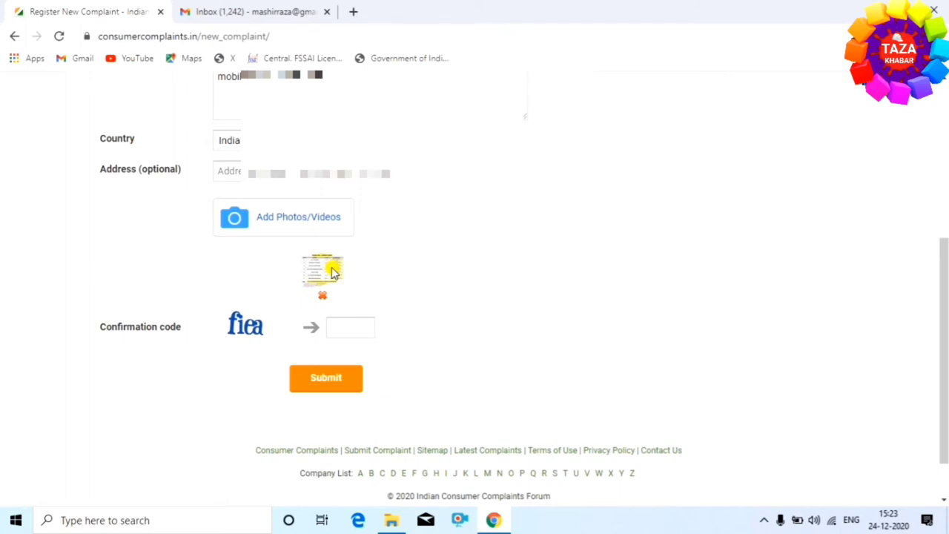
click(338, 327)
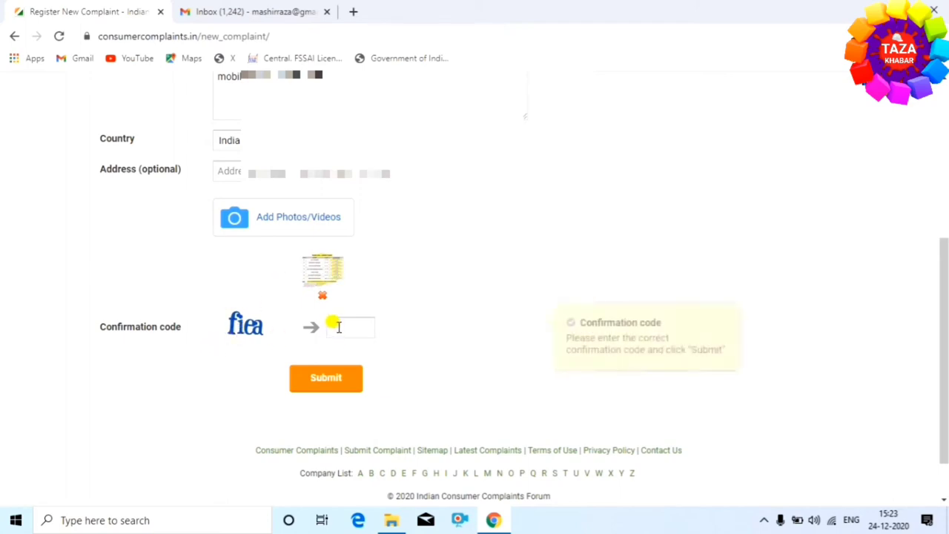
click(341, 395)
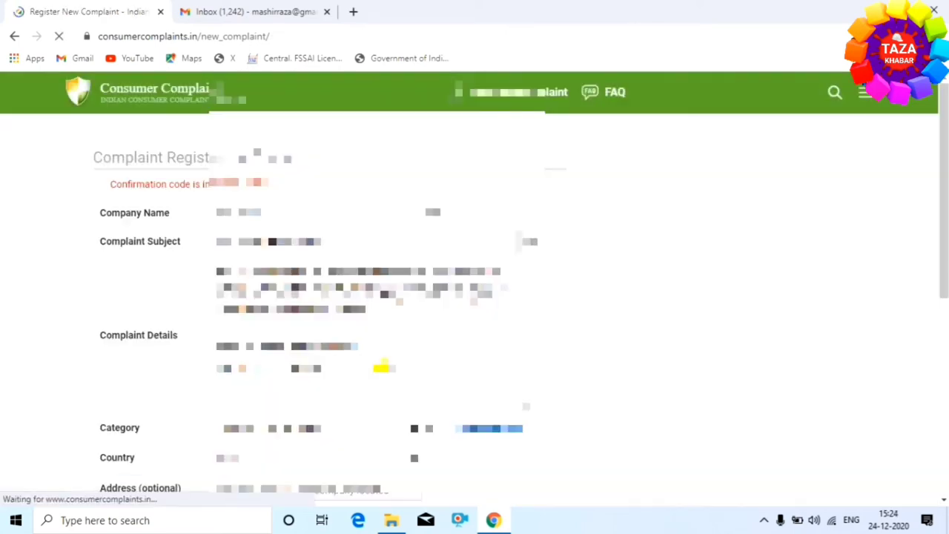
Look through the complaint category list and set the category back to "Select category"
scroll(315, 304, down, 2)
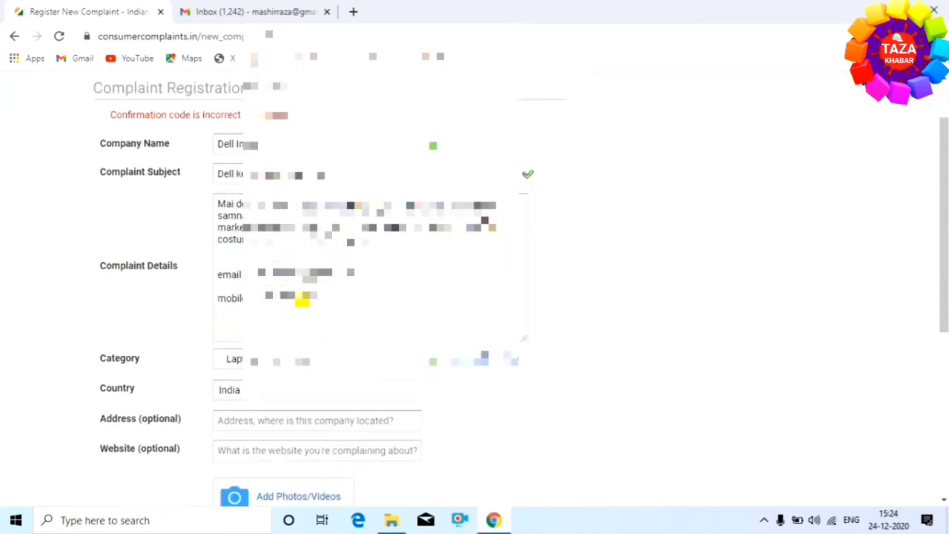
scroll(333, 299, up, 2)
scroll(346, 288, down, 2)
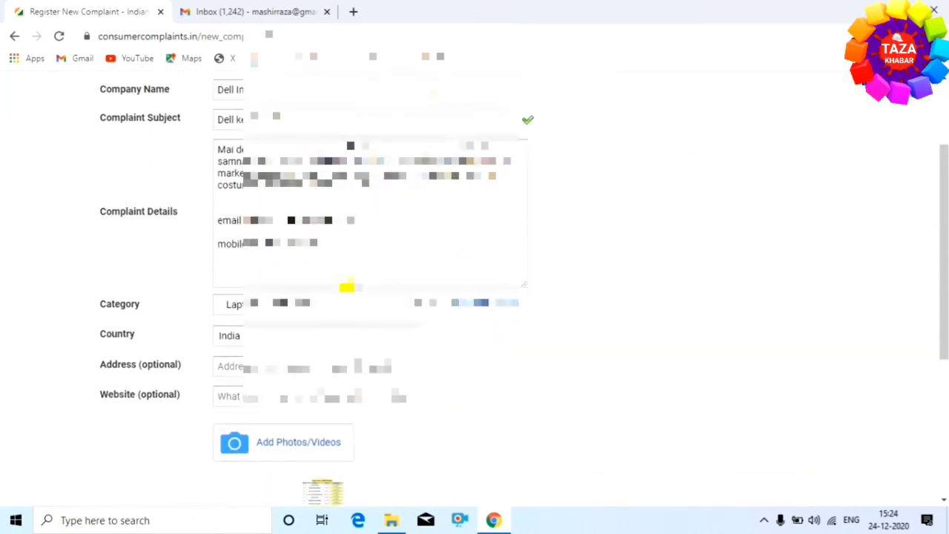
scroll(383, 237, down, 2)
scroll(389, 244, down, 2)
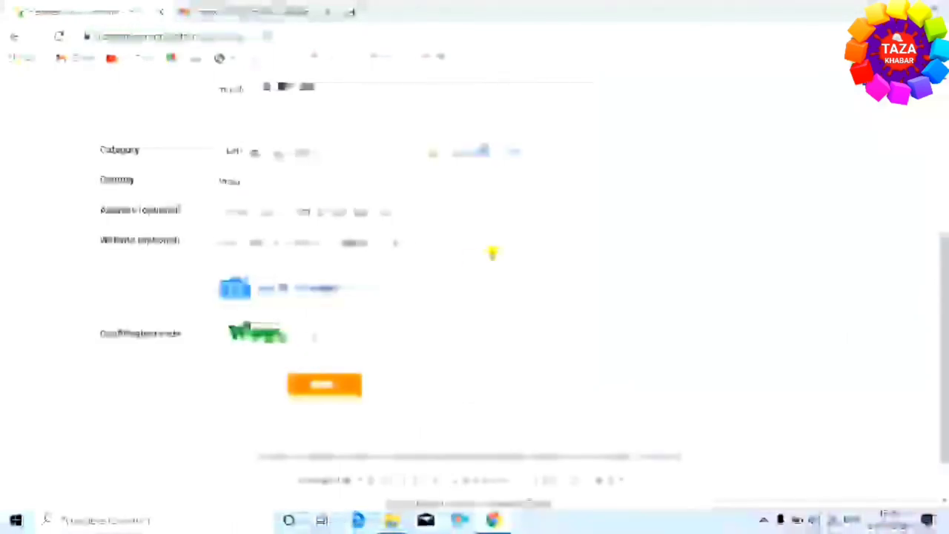
click(366, 151)
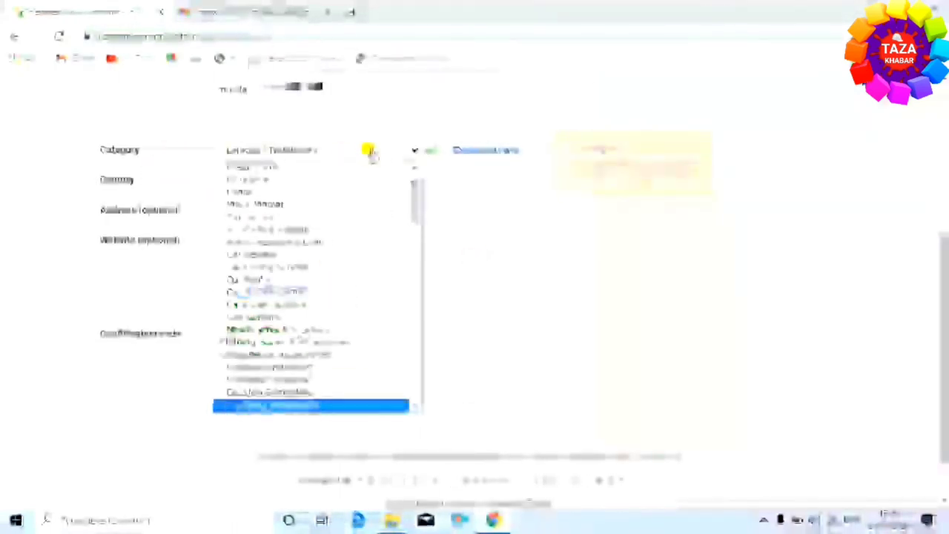
scroll(306, 174, up, 1)
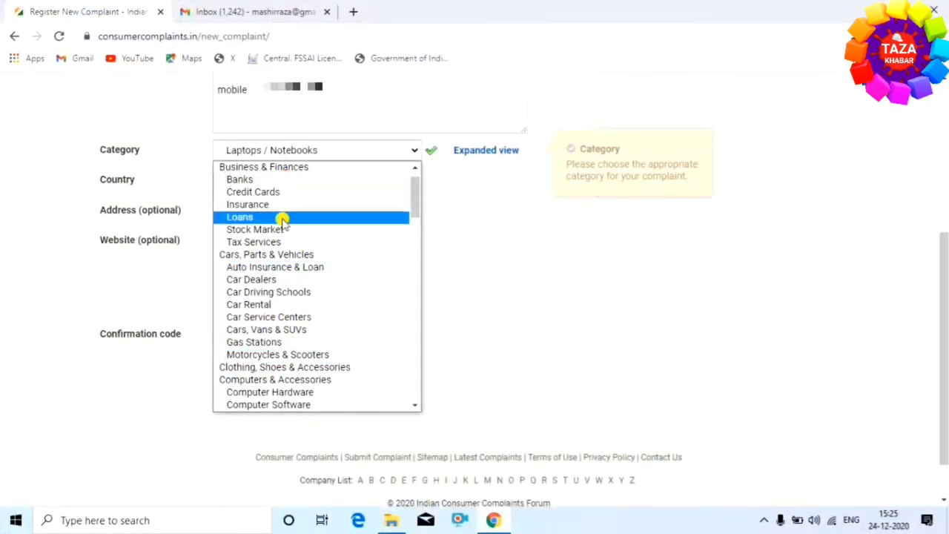
scroll(287, 270, down, 1)
scroll(287, 271, down, 8)
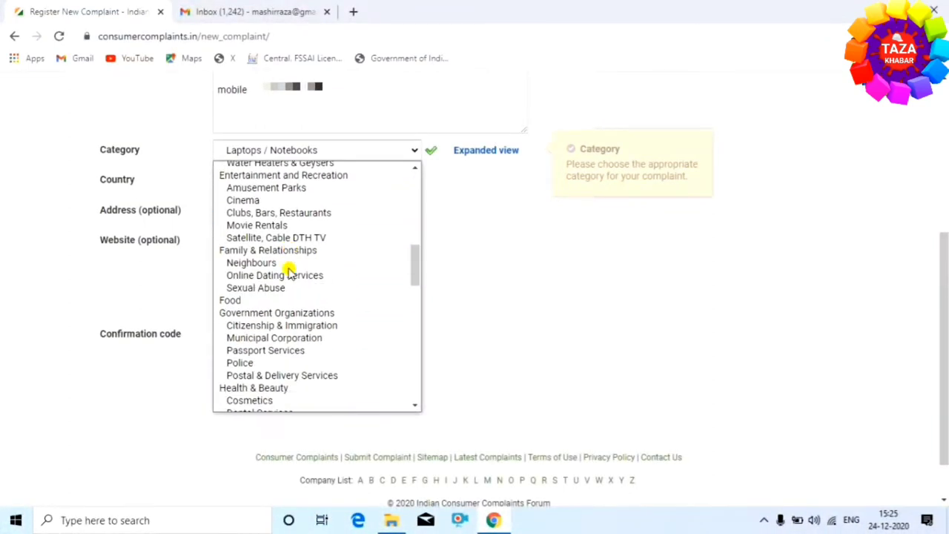
scroll(288, 272, up, 4)
scroll(287, 274, up, 8)
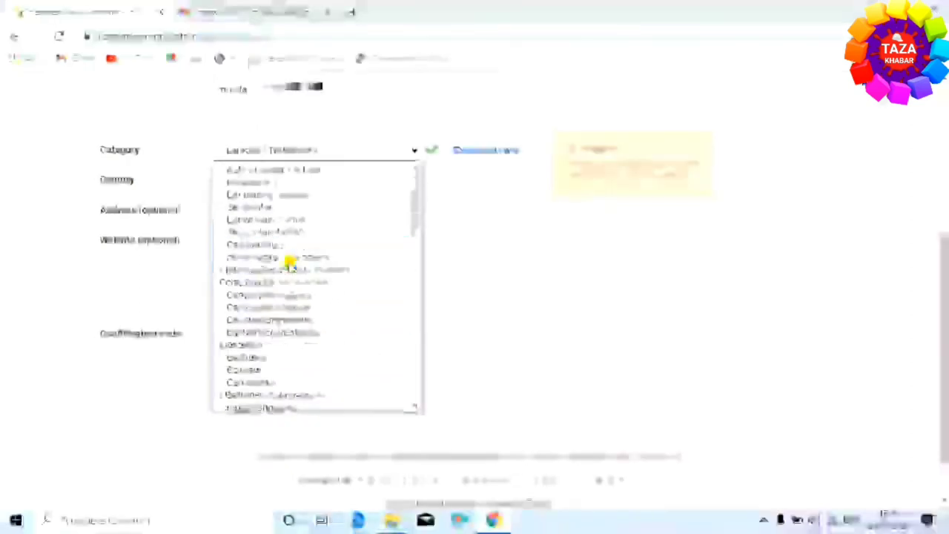
scroll(267, 256, down, 2)
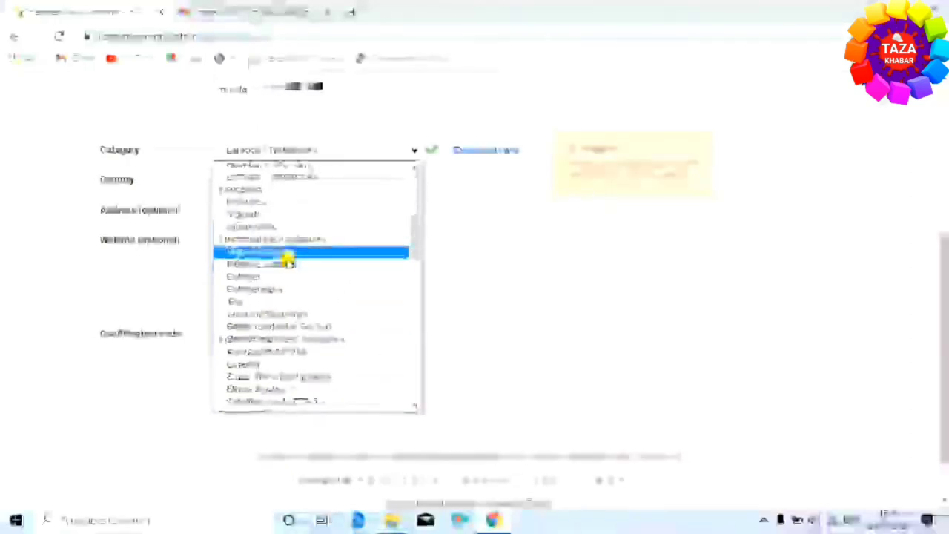
click(254, 252)
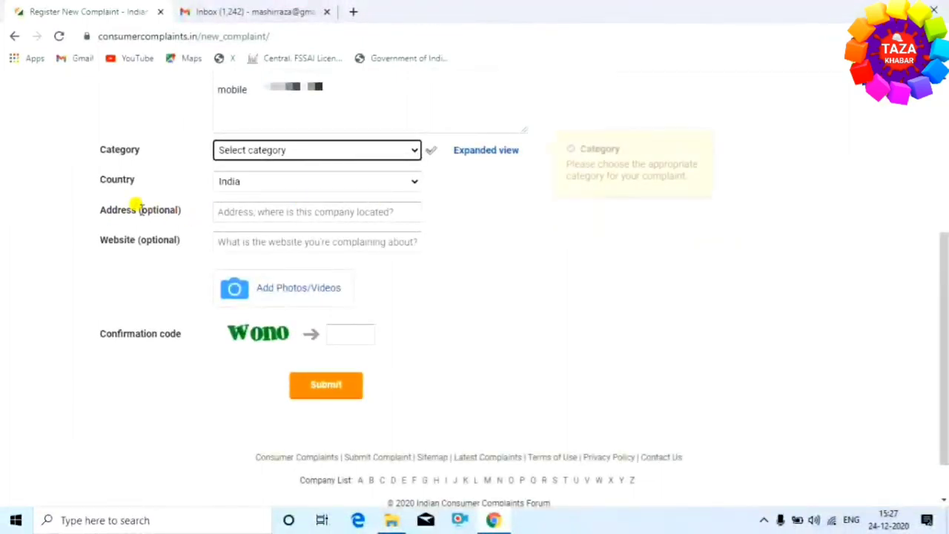
Try to attach the PDF file "Ye" from the Desktop to the complaint
mouse_move(267, 212)
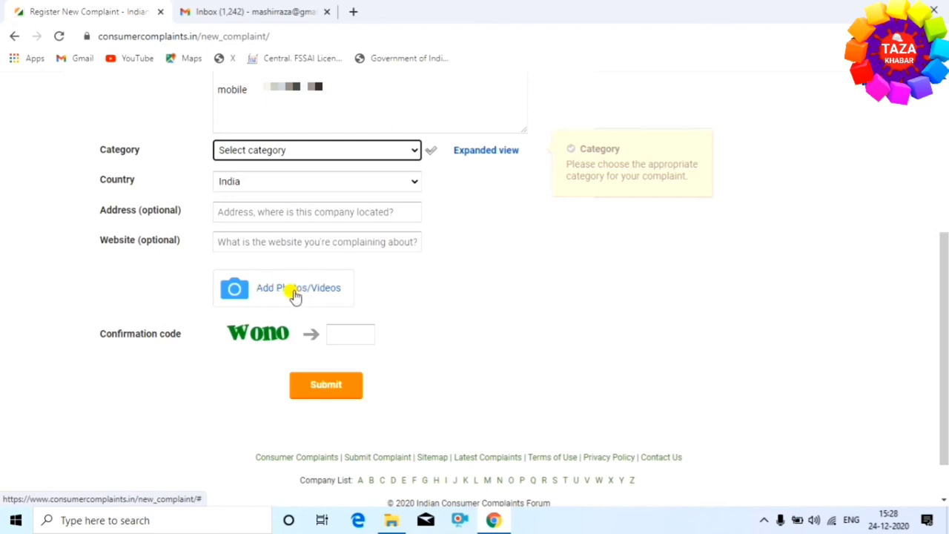
click(273, 291)
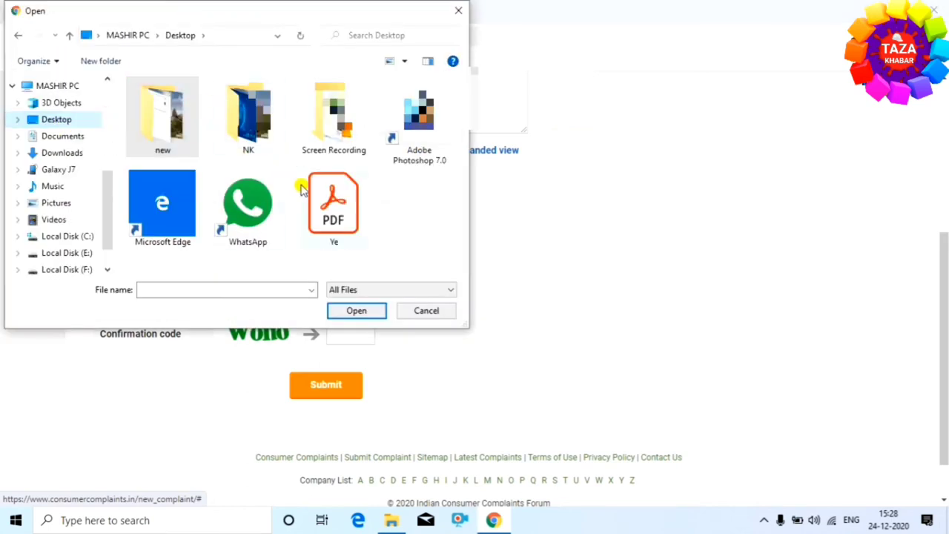
click(335, 209)
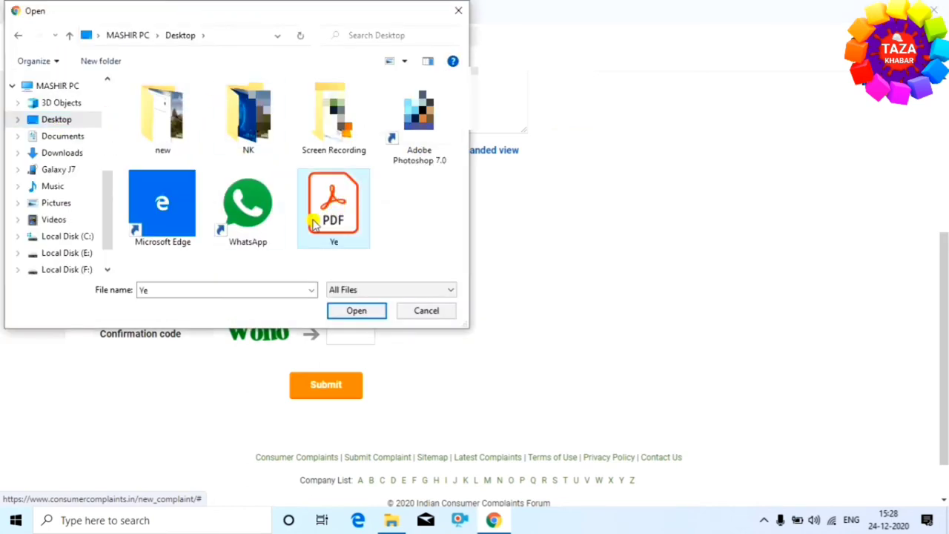
click(356, 311)
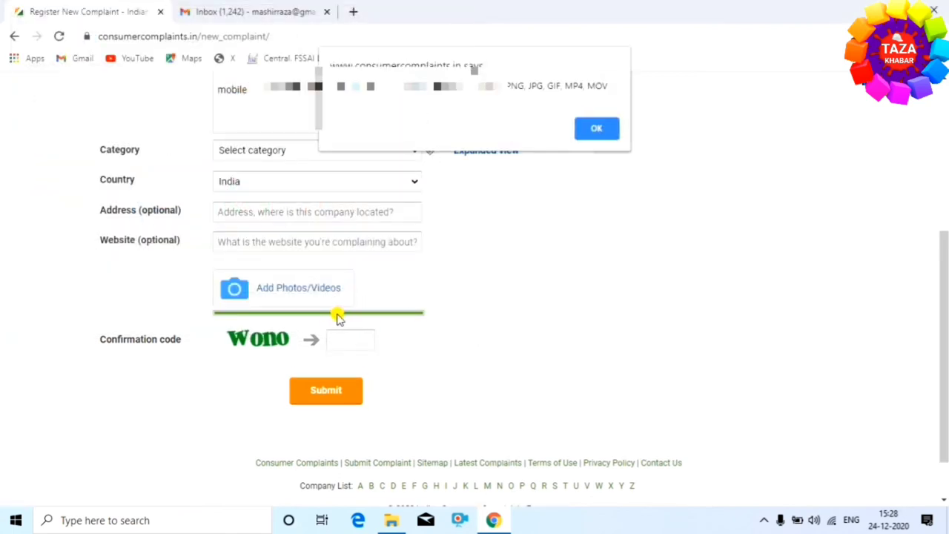
key(Return)
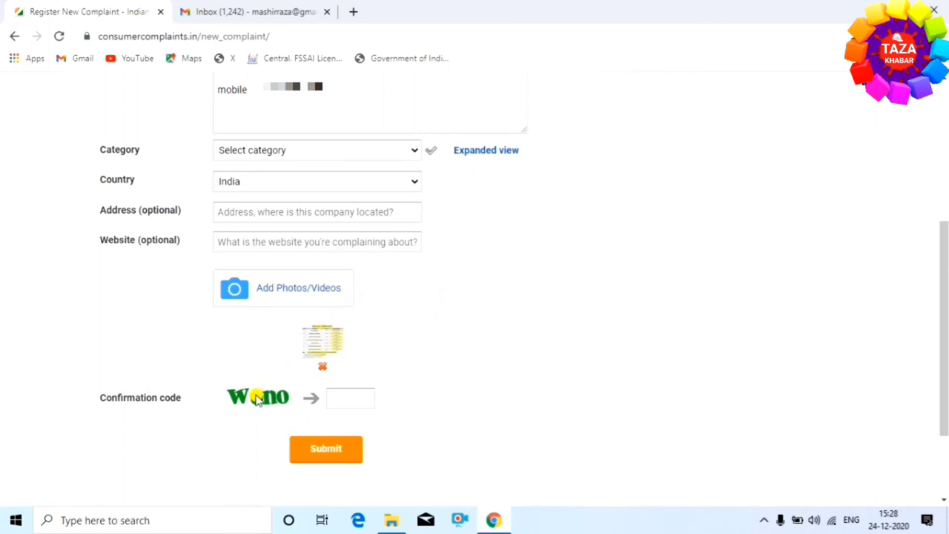
Fill in the confirmation code and submit the complaint
click(344, 399)
click(320, 449)
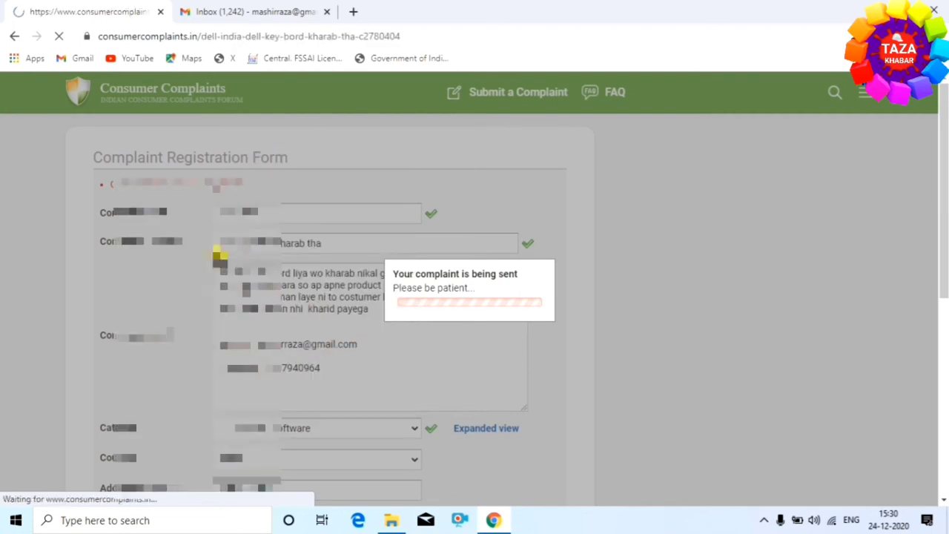
Review the posted Dell India complaint page, including its text, attached image, update field and related complaints
scroll(341, 215, down, 2)
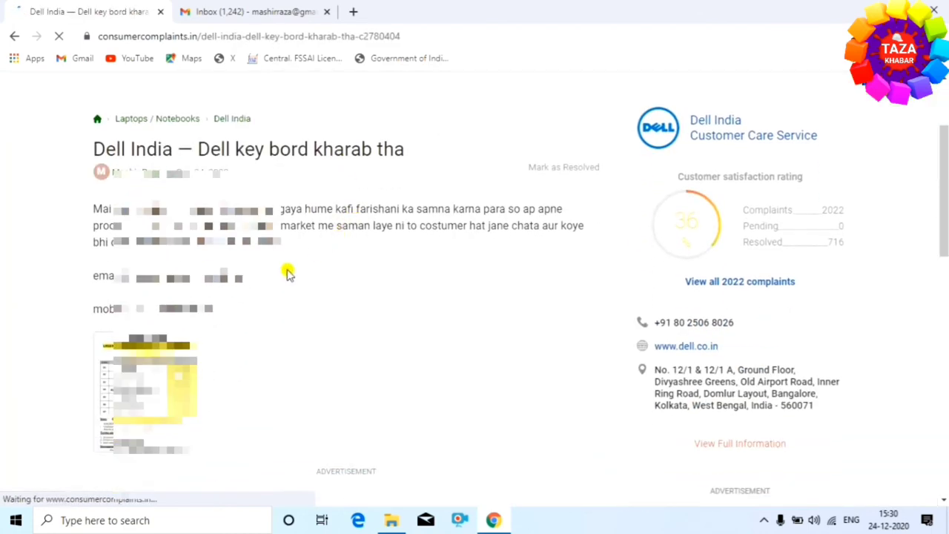
scroll(285, 270, down, 4)
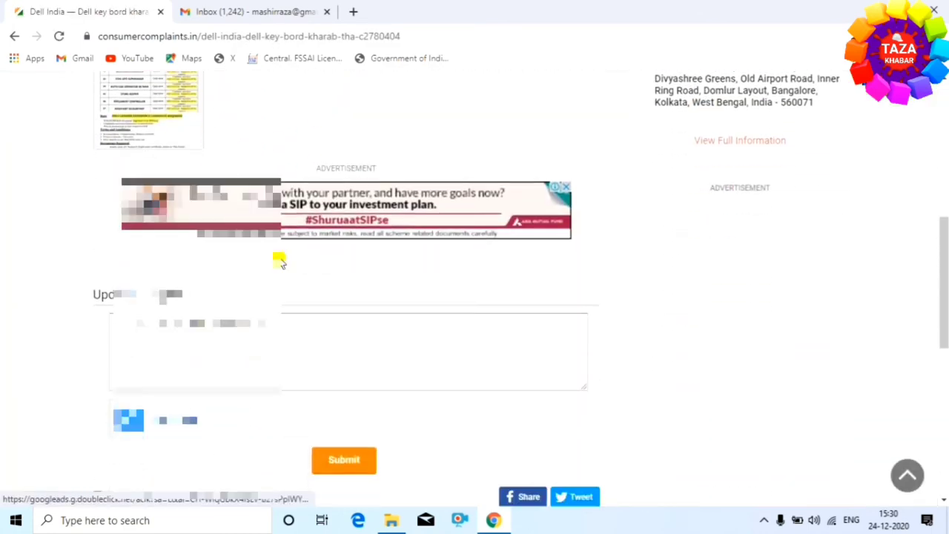
scroll(278, 261, down, 3)
scroll(244, 264, down, 2)
scroll(244, 264, up, 4)
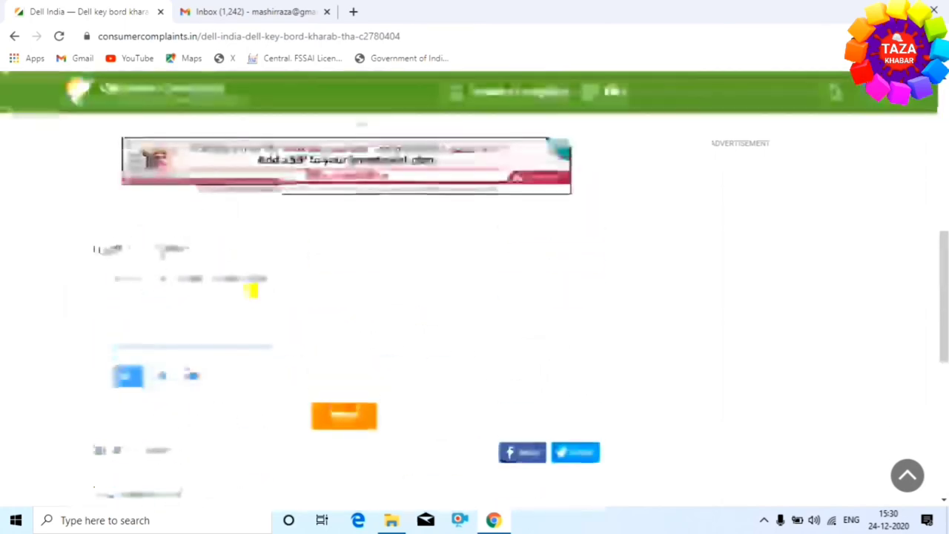
scroll(254, 292, up, 4)
scroll(286, 240, up, 4)
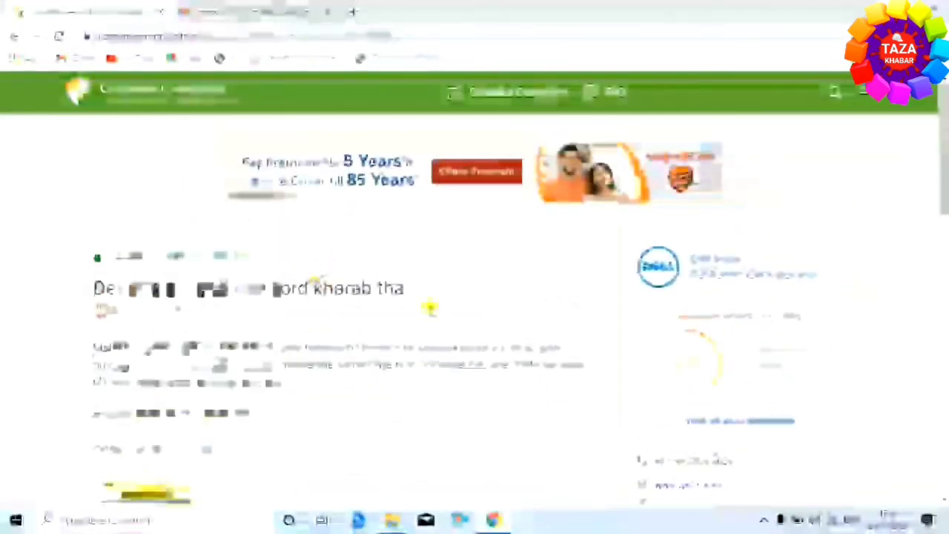
scroll(426, 286, down, 2)
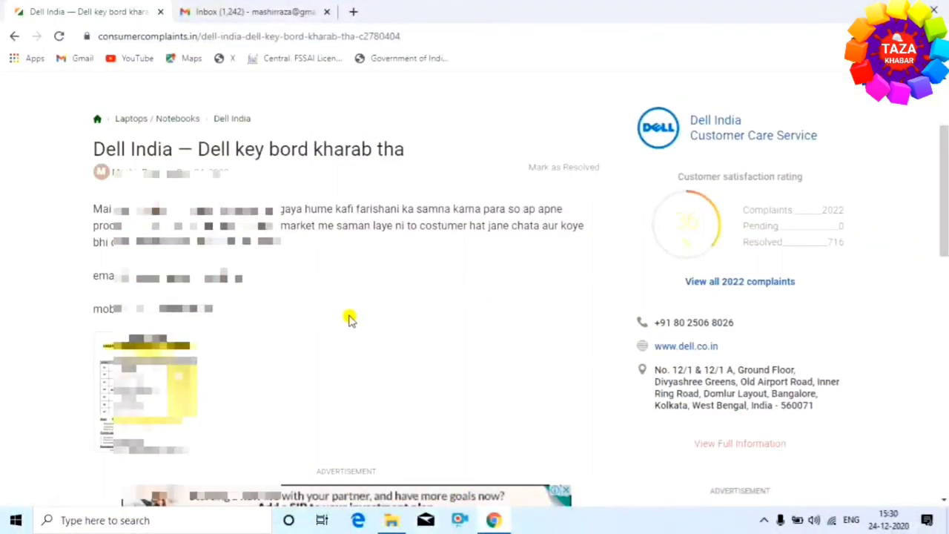
scroll(331, 290, up, 1)
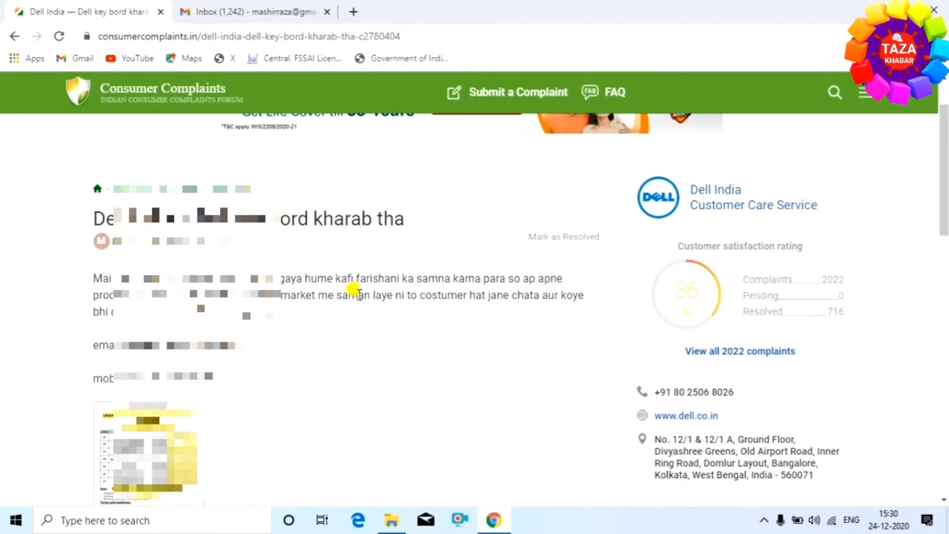
scroll(360, 295, down, 3)
scroll(254, 373, down, 4)
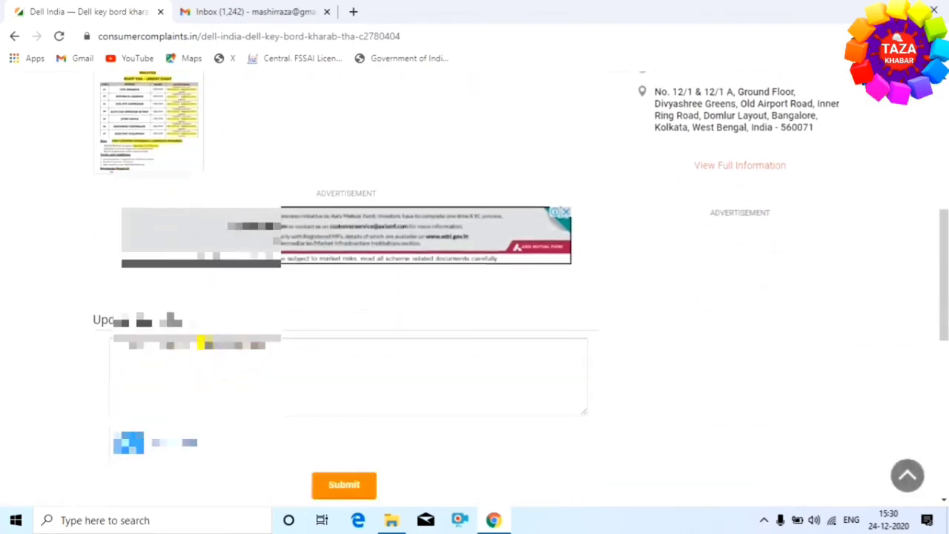
scroll(257, 320, up, 2)
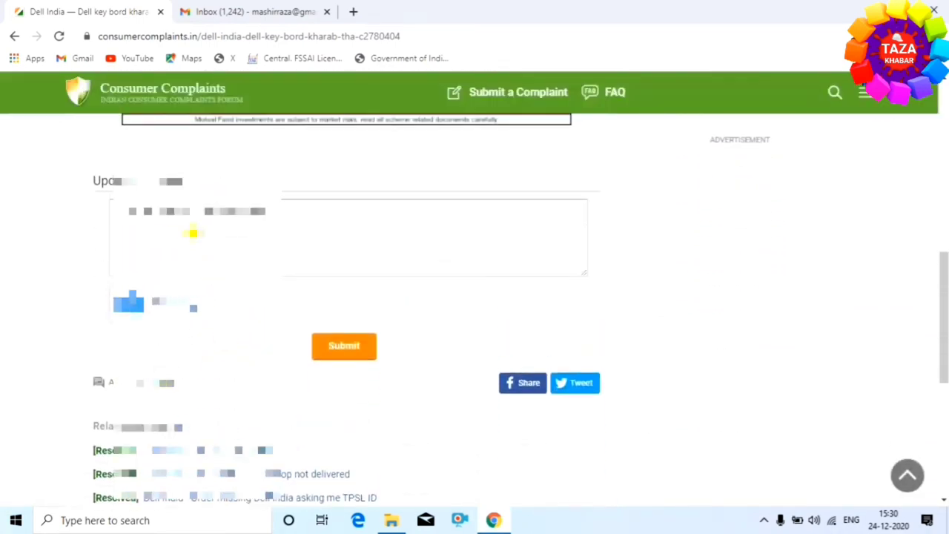
scroll(346, 311, up, 2)
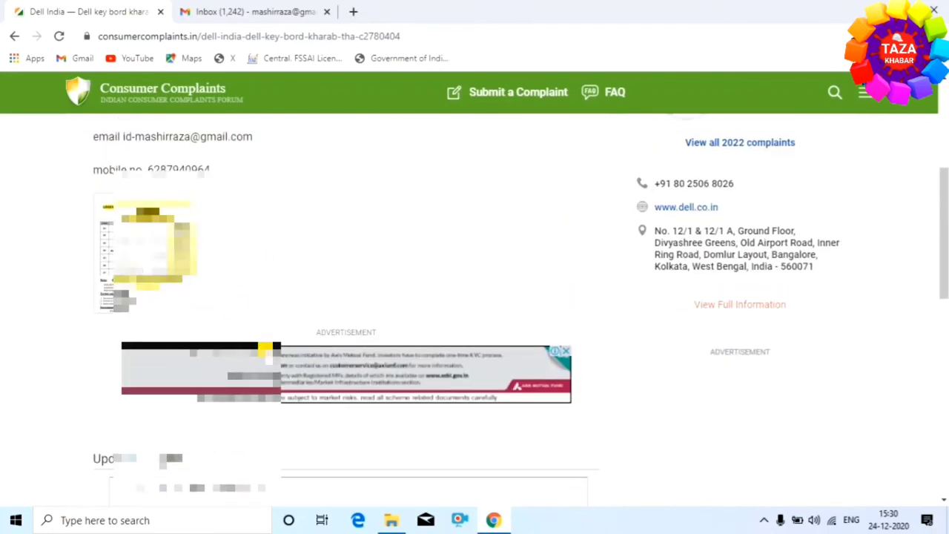
scroll(345, 311, down, 3)
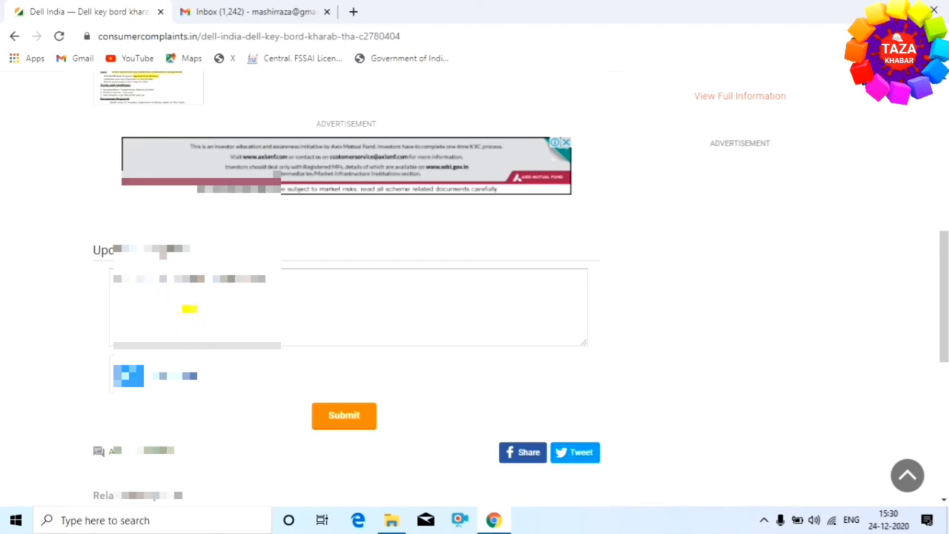
scroll(570, 291, up, 10)
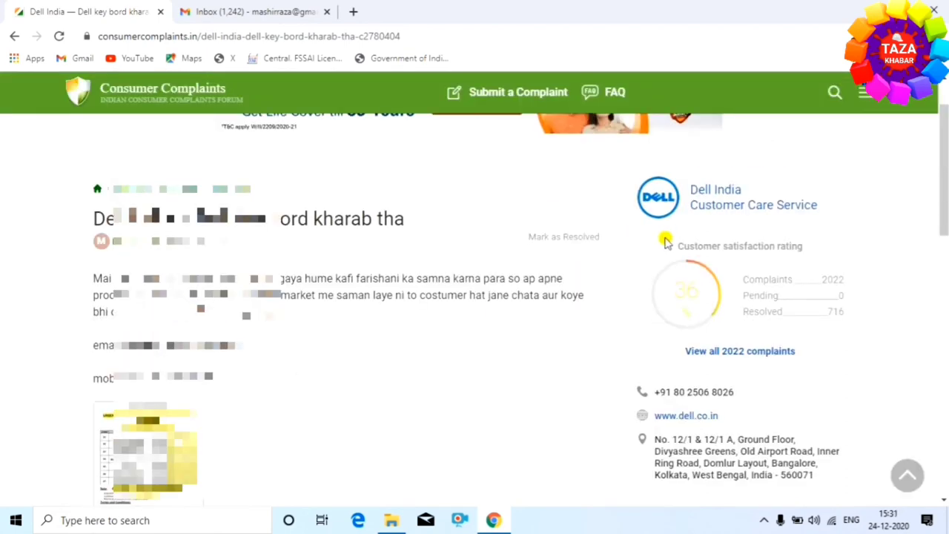
click(867, 95)
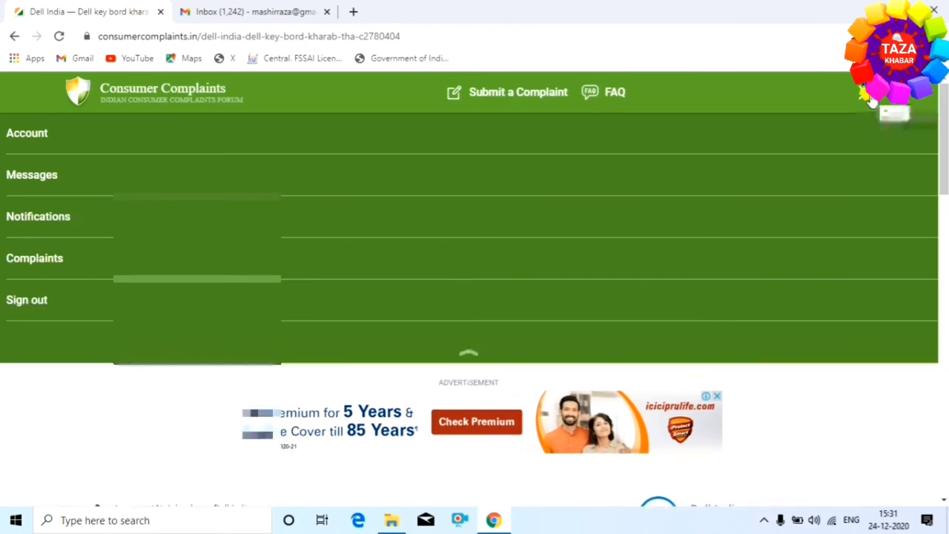
click(867, 94)
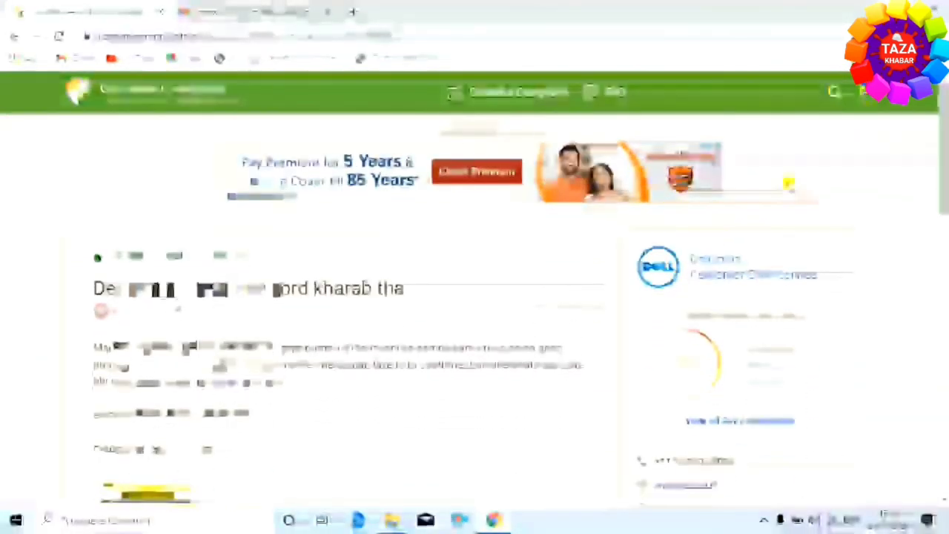
scroll(275, 313, down, 3)
scroll(258, 310, down, 2)
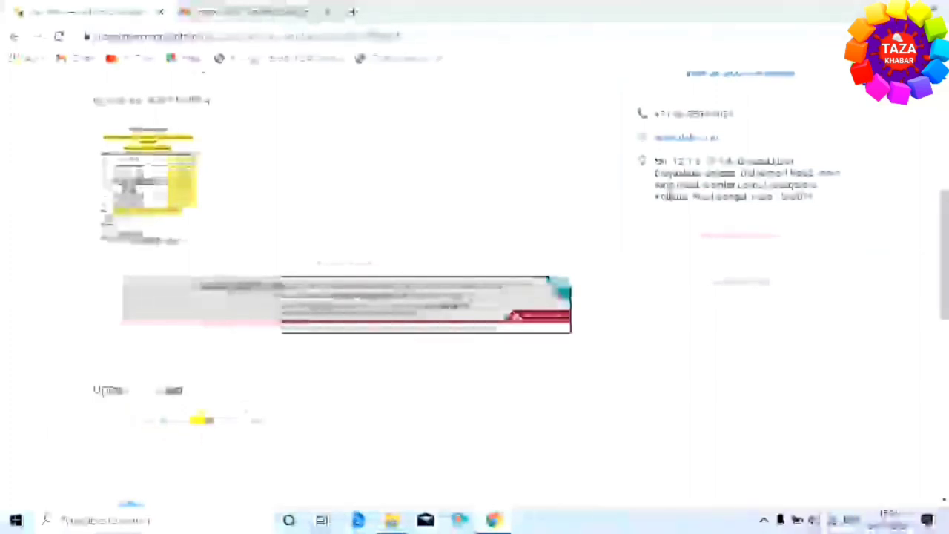
scroll(508, 244, up, 5)
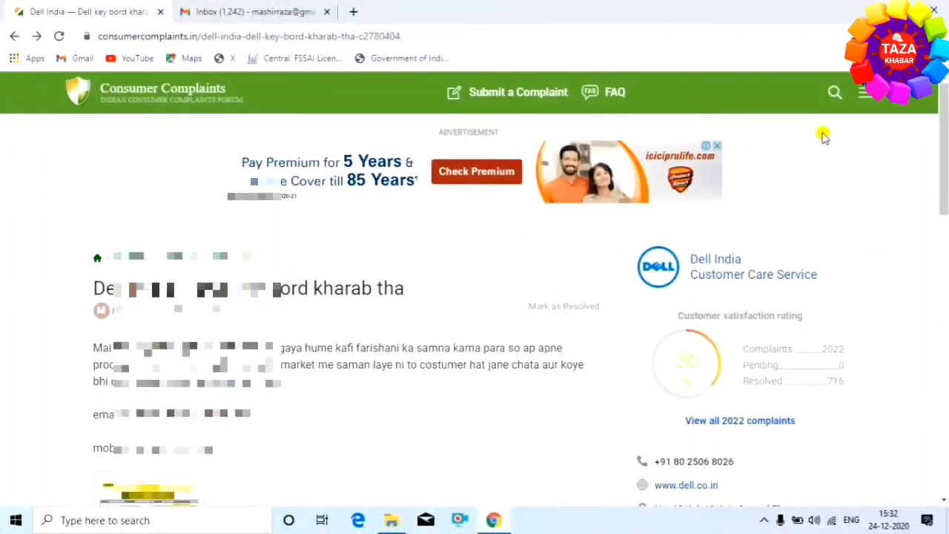
Open the list of own complaints and review the posted Dell India complaint
click(860, 94)
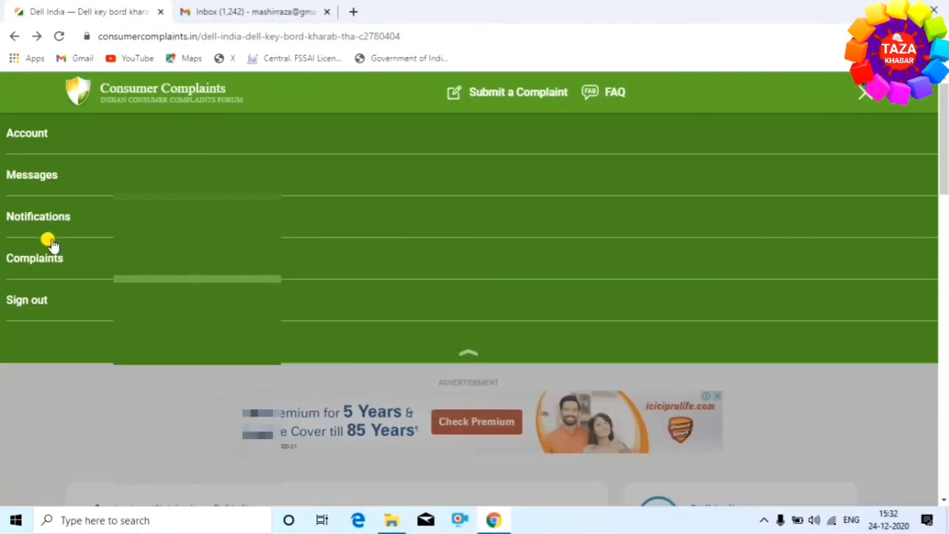
click(41, 260)
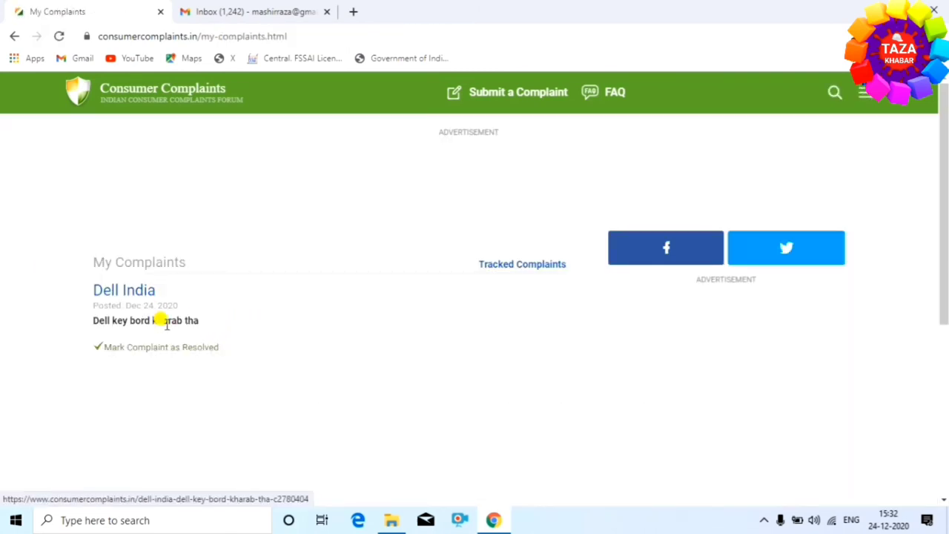
scroll(127, 248, down, 1)
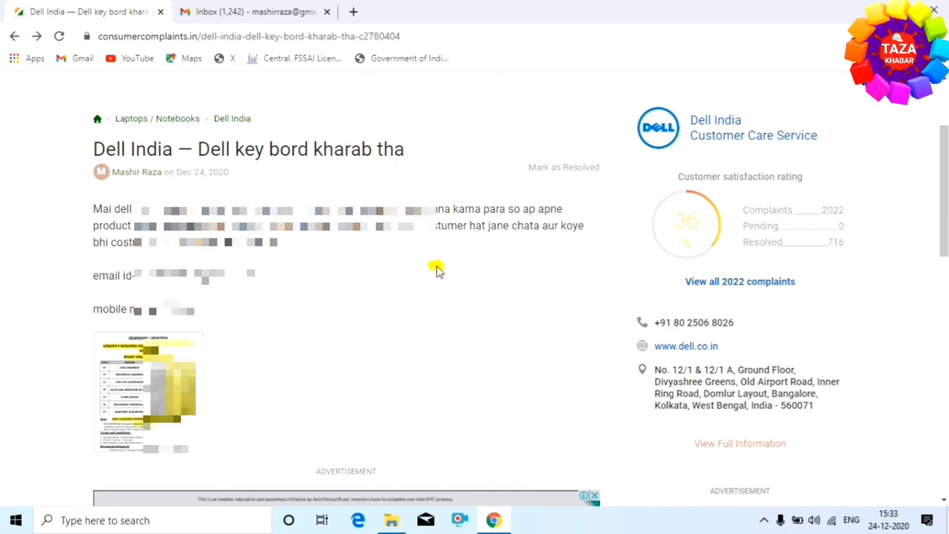
scroll(412, 255, up, 2)
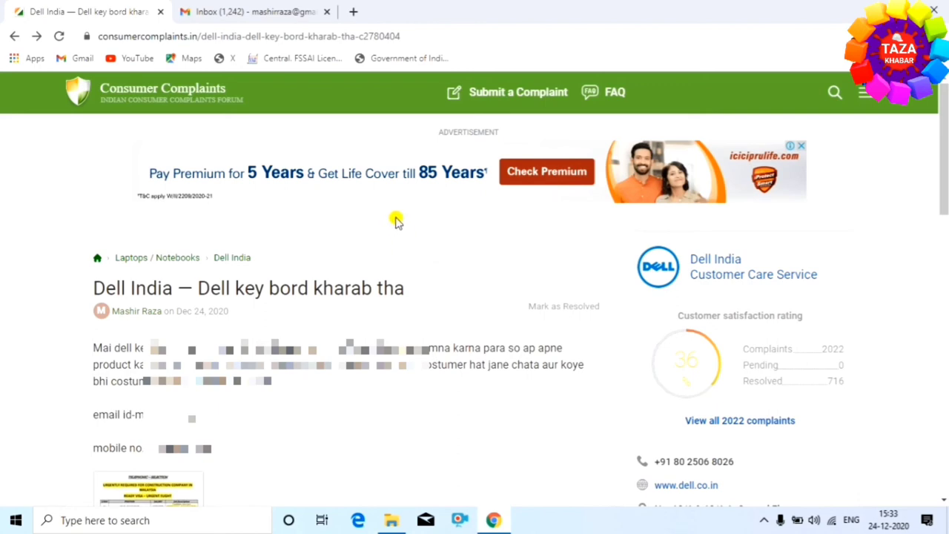
scroll(413, 222, down, 3)
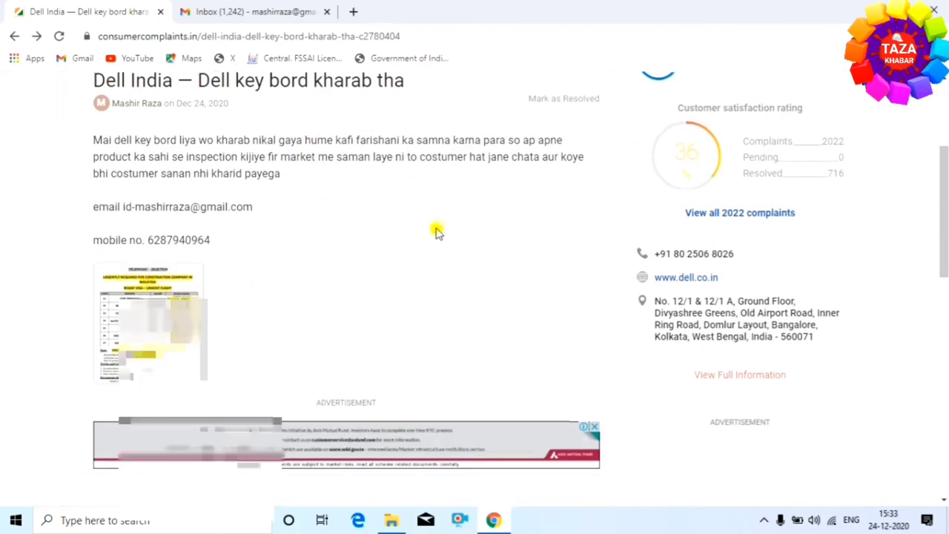